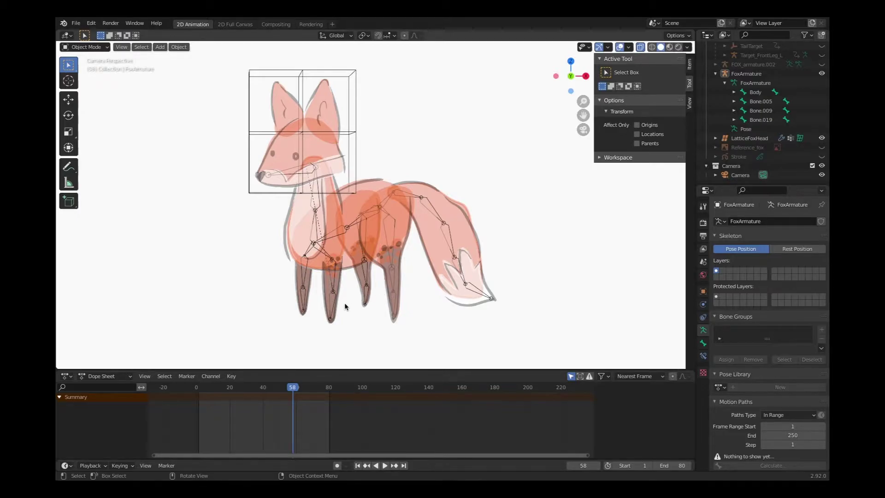
Step: Select the front-left leg grease-pencil stroke as the active object and activate the Cursor tool
left_click(341, 285)
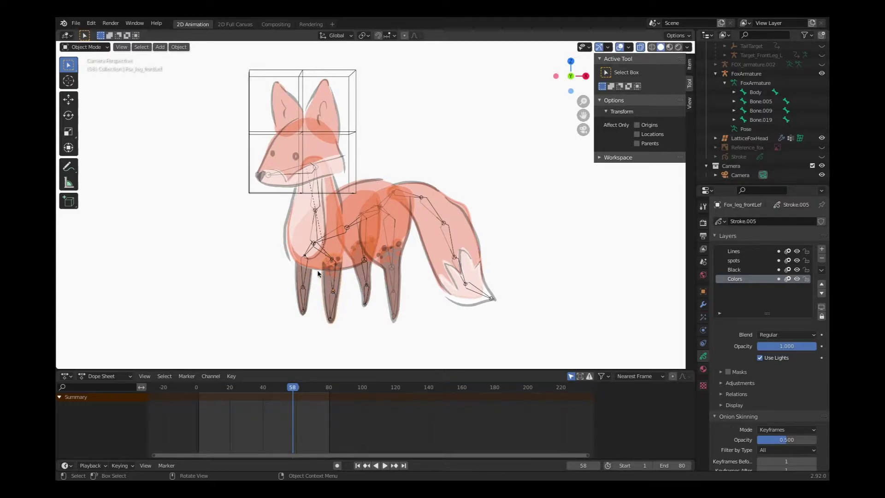
left_click(70, 81)
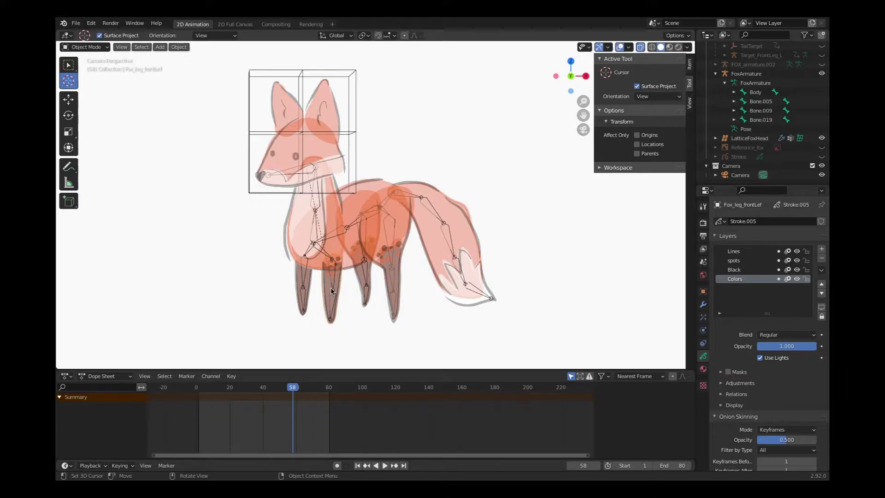
Step: Add a lattice at the 3D cursor and scale it into a narrow, tall box
left_click(161, 48)
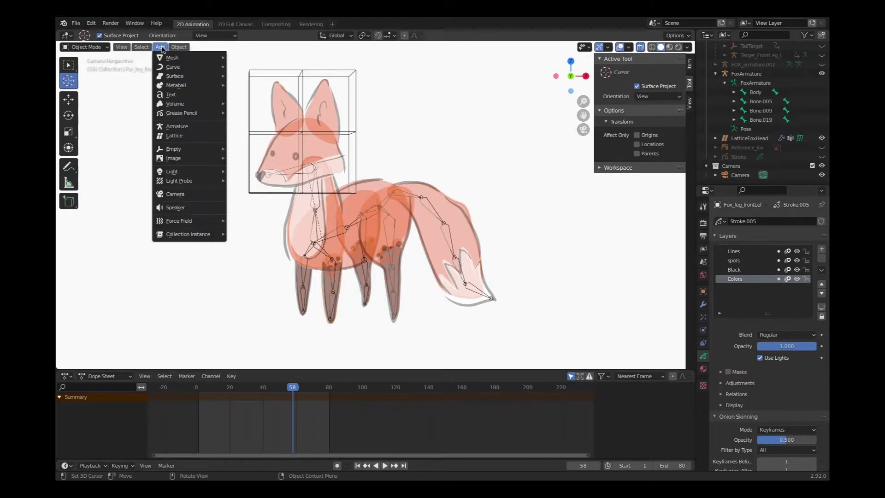
left_click(179, 137)
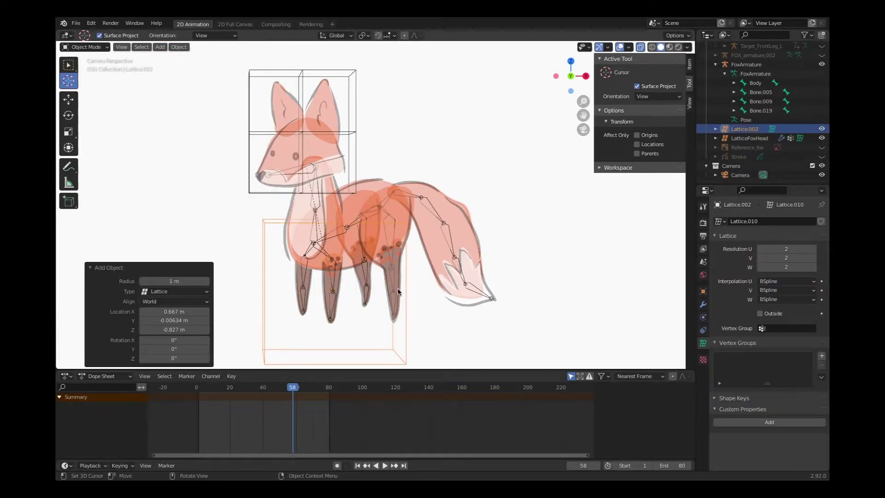
key("s")
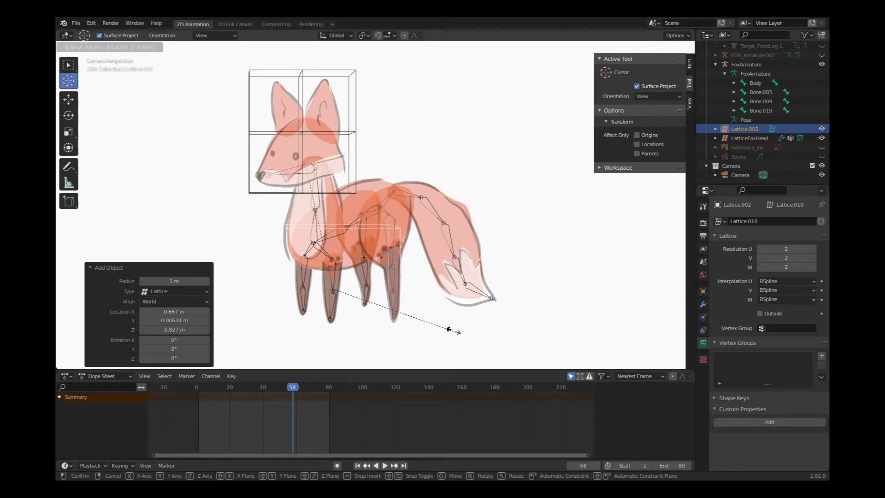
left_click(384, 321)
key("s")
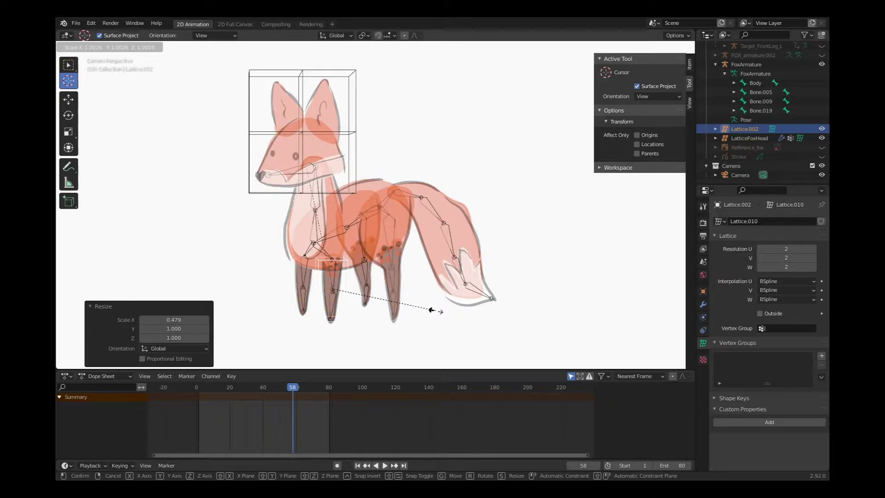
key("z")
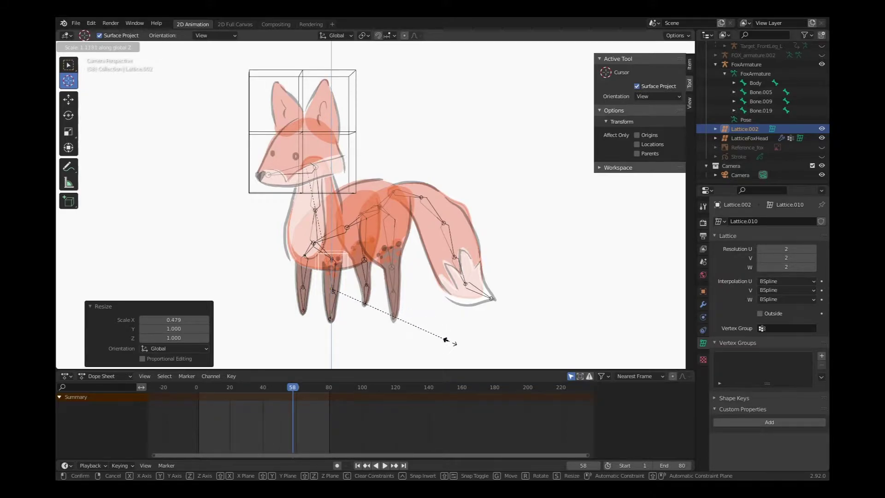
left_click(469, 345)
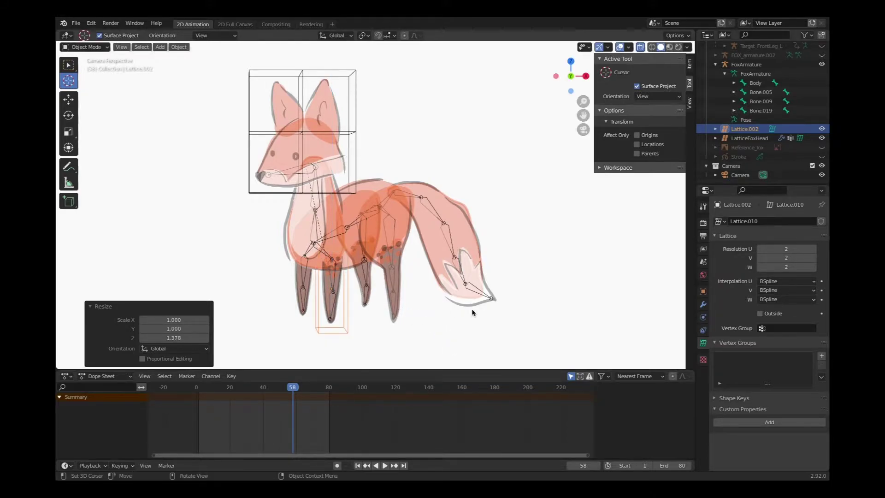
key("s")
key("x")
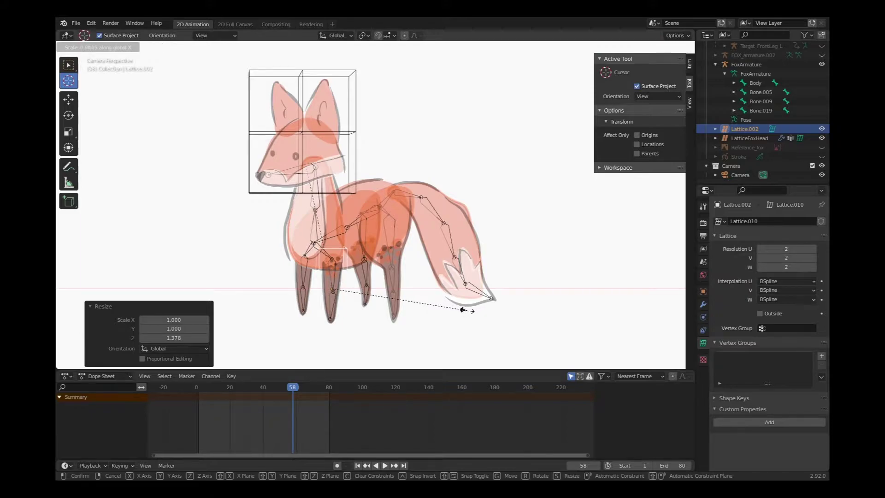
left_click(460, 312)
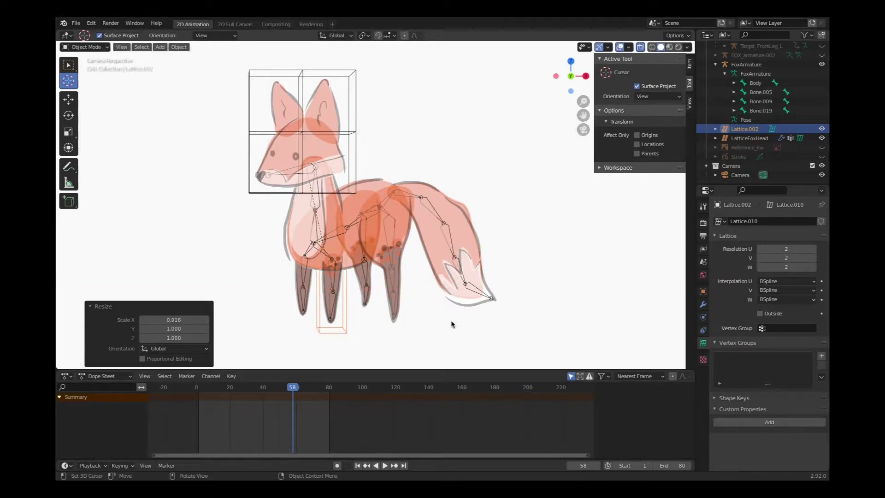
key("s")
key("z")
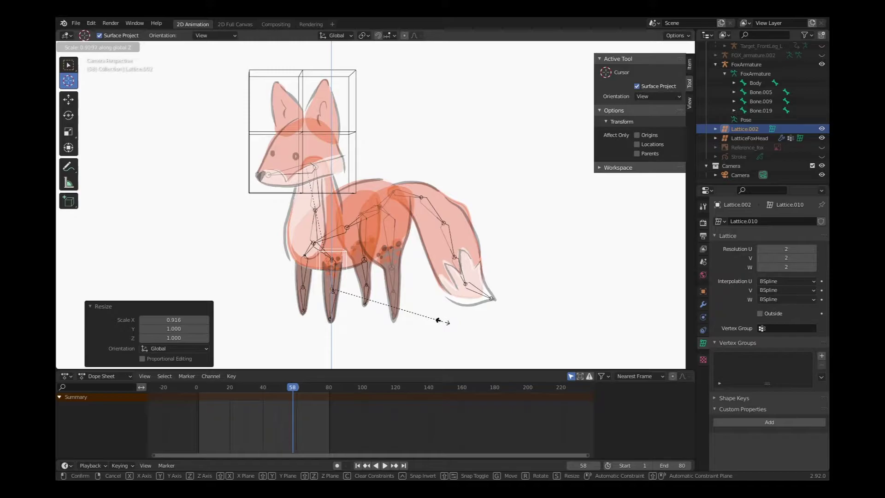
left_click(440, 324)
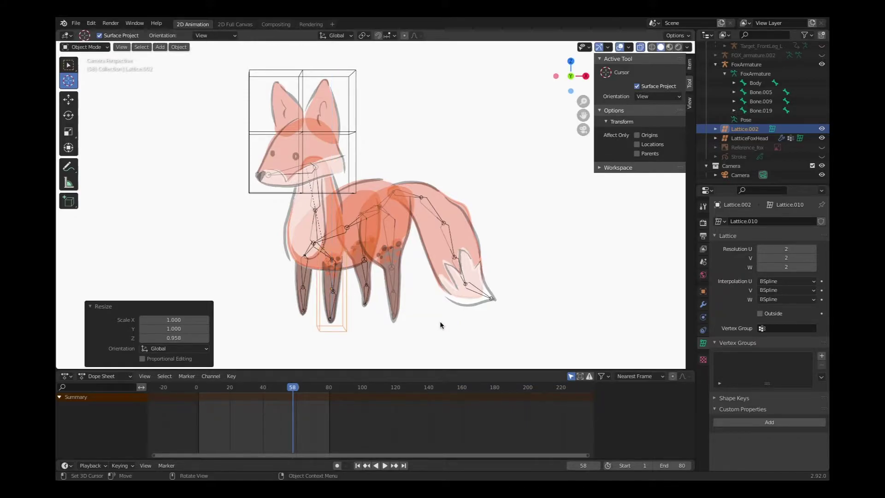
Step: Move the lattice vertically and along X so it encloses the front leg
key("g")
key("z")
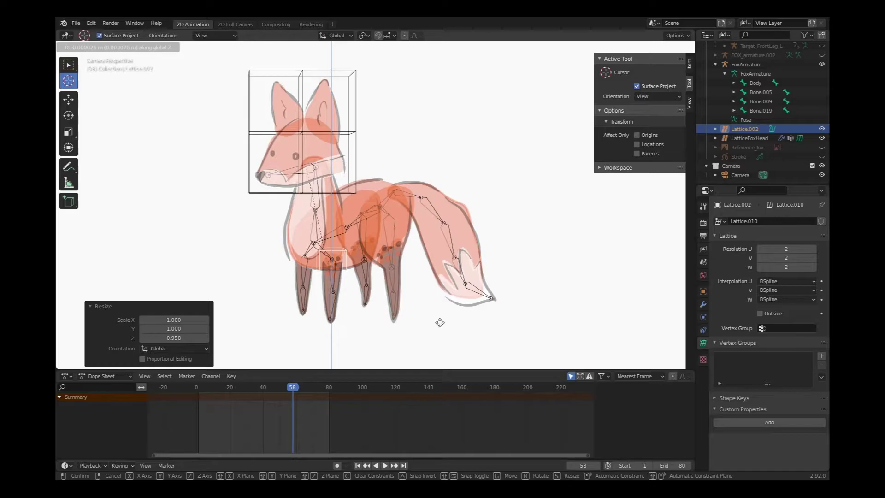
left_click(440, 323)
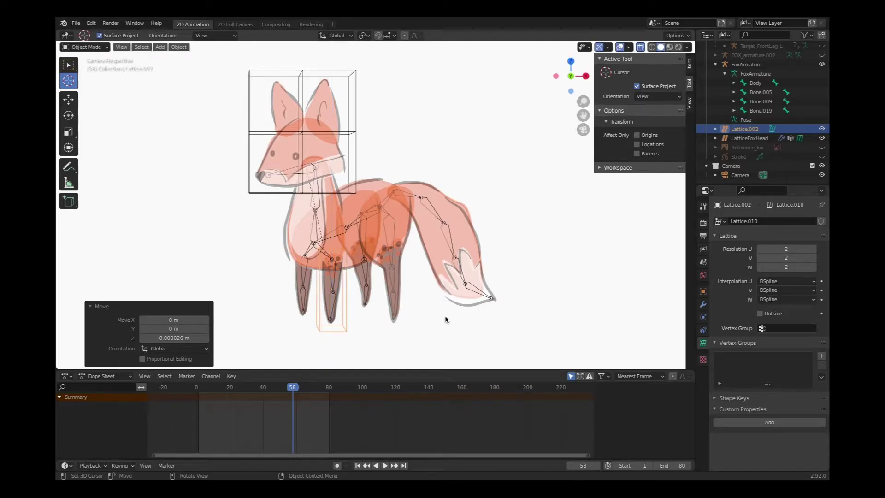
key("g")
key("x")
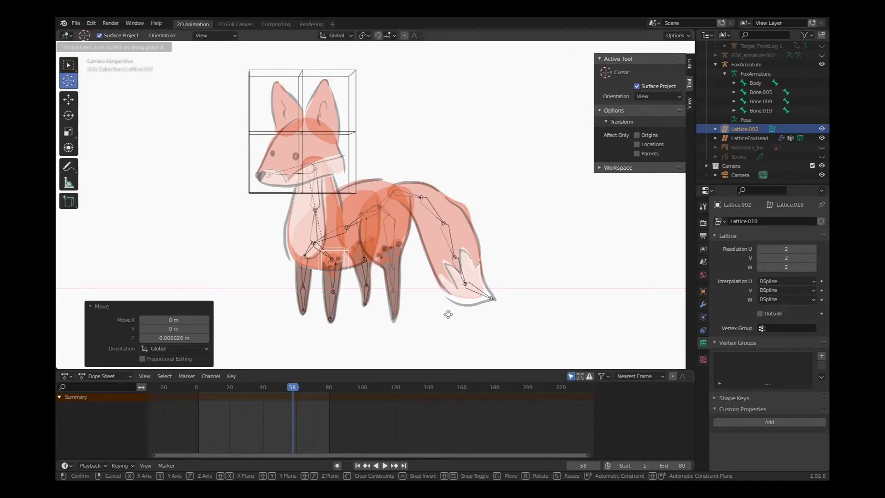
left_click(446, 316)
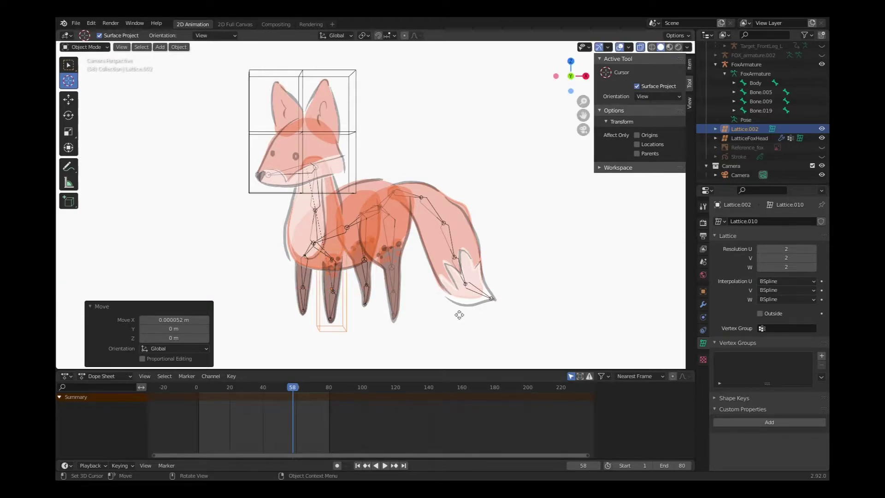
key("g")
key("z")
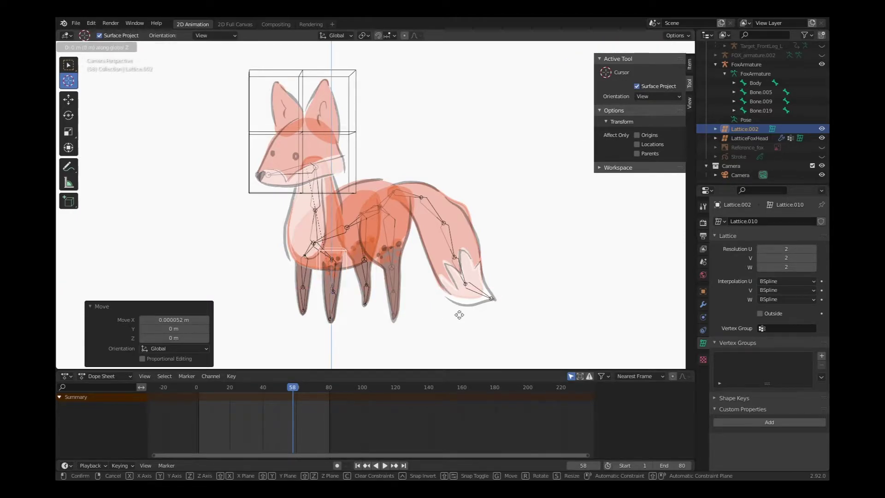
left_click(353, 278)
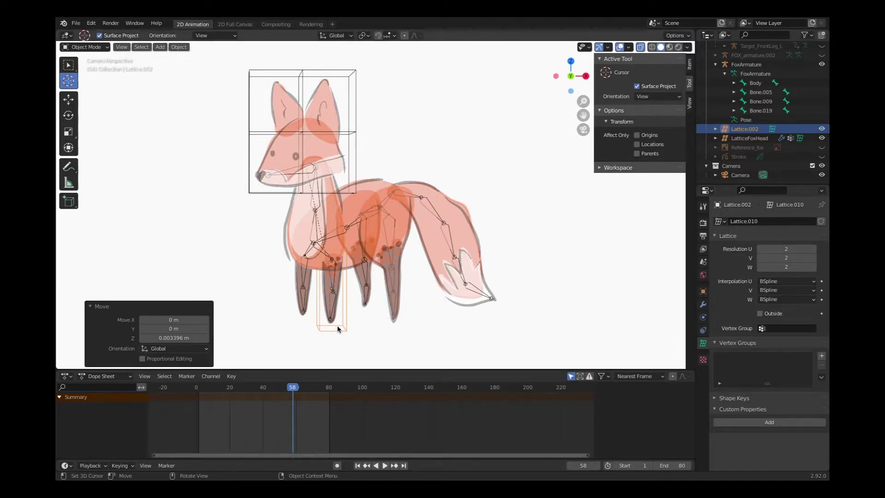
Step: Raise the lattice's Resolution W to 5
left_click(813, 267)
left_click(814, 268)
left_click(814, 268)
Step: Add two empty vertex groups, Group and Group.001, to the lattice
left_click(822, 357)
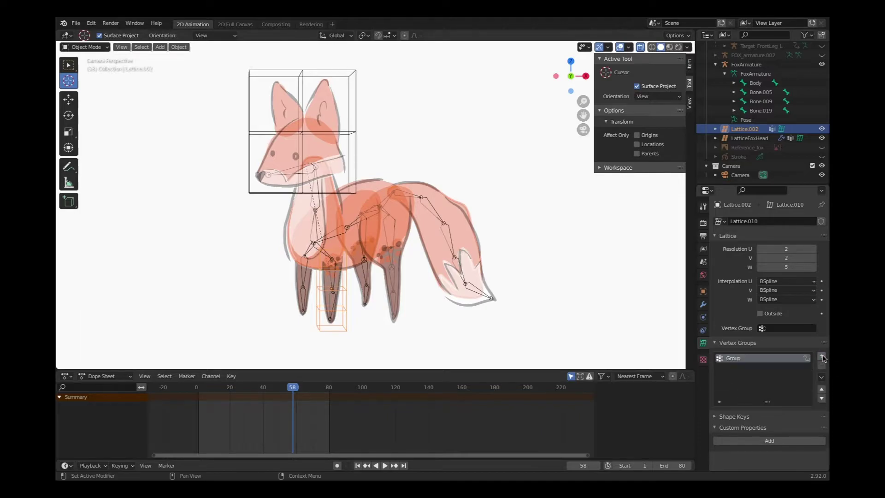
left_click(822, 357)
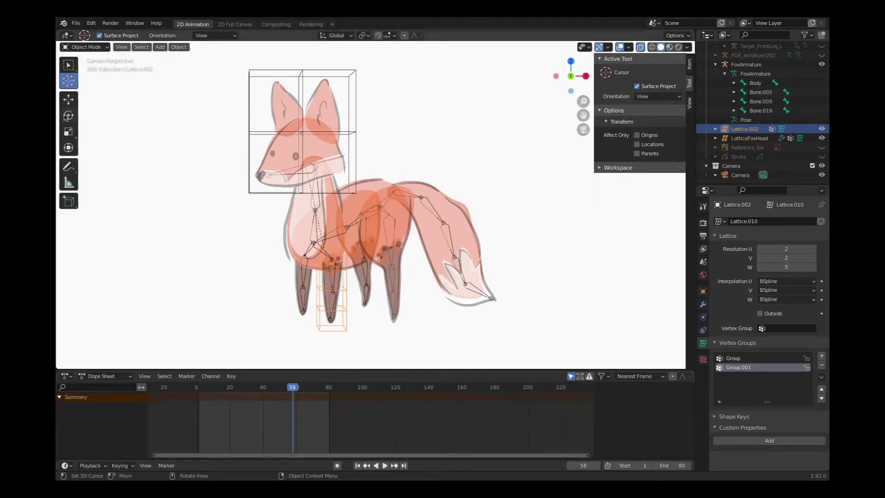
left_click(68, 65)
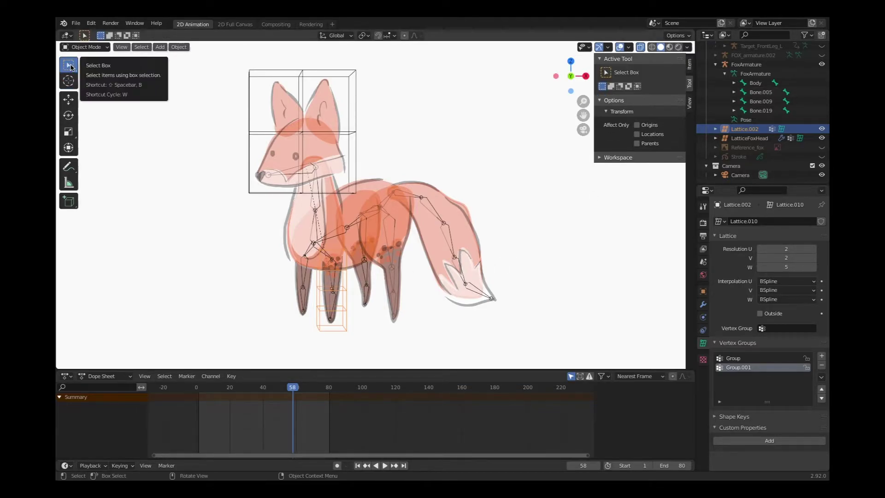
Step: Select the fox armature and switch it into Pose Mode
left_click(338, 290)
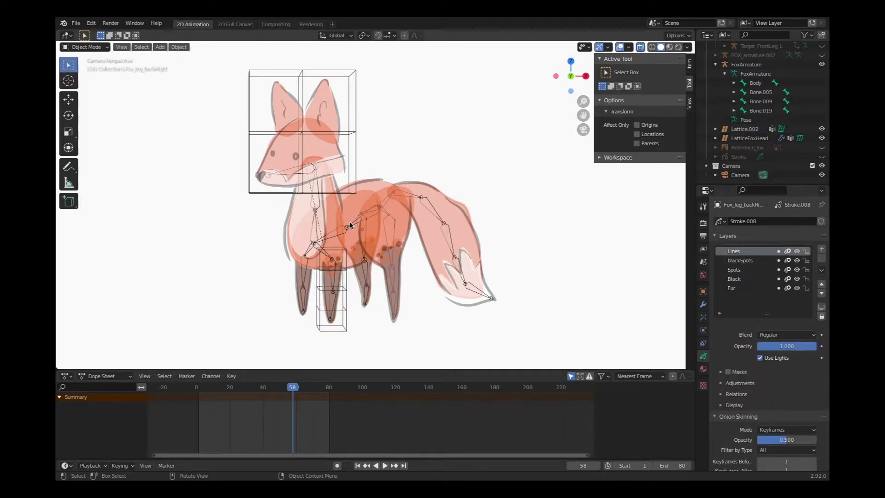
left_click(338, 237)
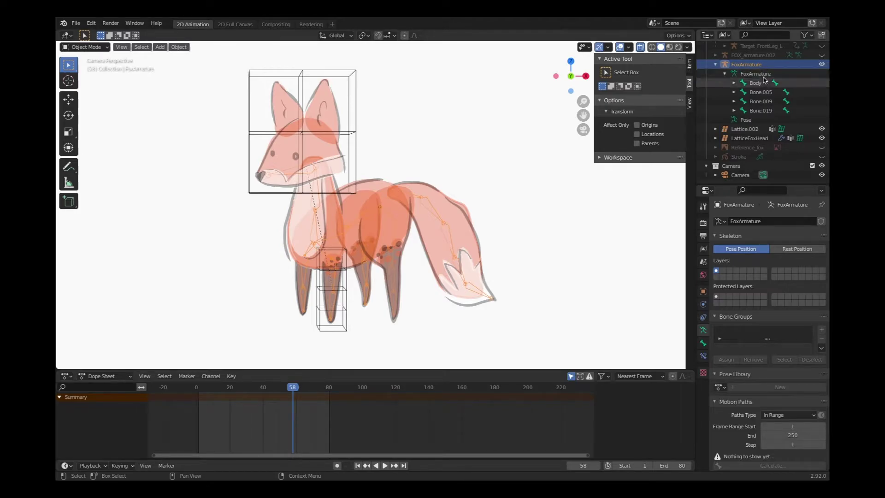
left_click(367, 278)
left_click(364, 278)
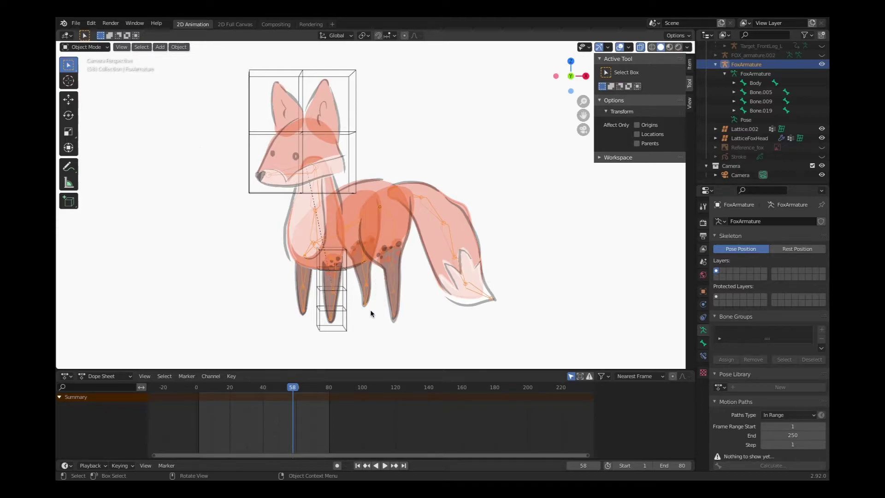
left_click(82, 48)
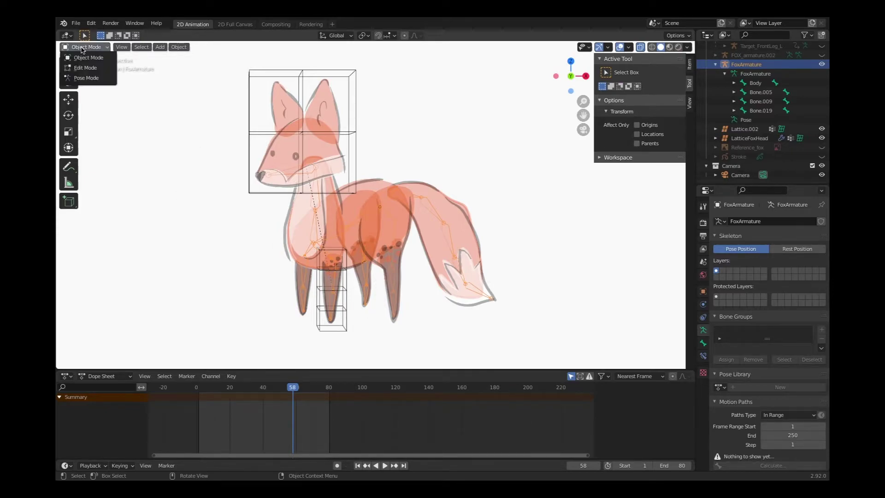
left_click(86, 79)
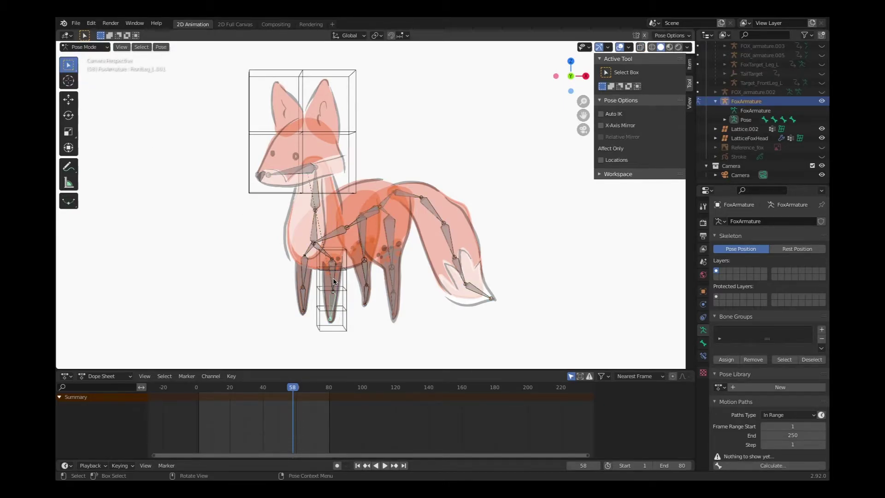
Step: Read the leg bone names FrontLeg_L.001 and FrontLeg_L, copy one, and return to Object Mode
left_click(332, 299)
left_click(703, 343)
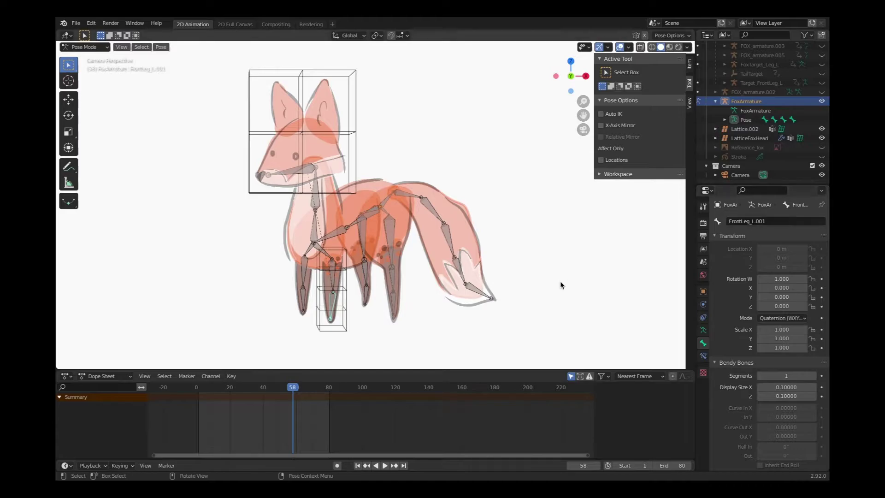
left_click(333, 282)
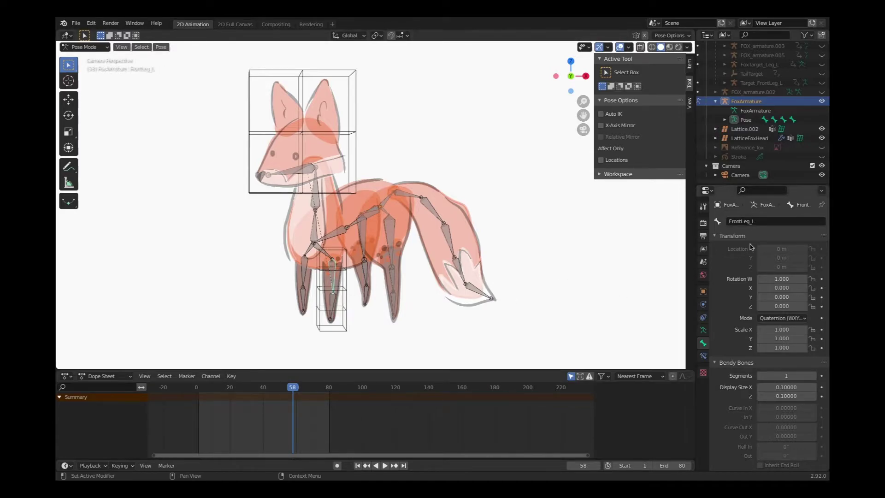
left_click(727, 222)
key("ctrl+c")
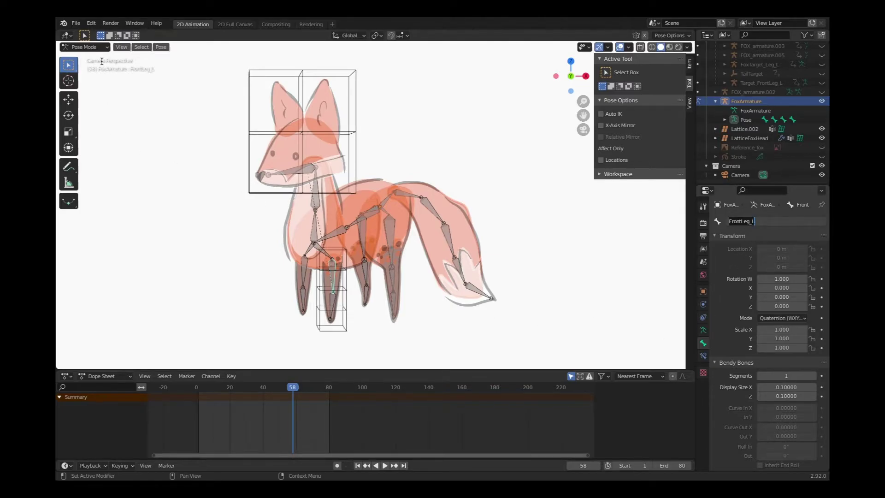
left_click(90, 48)
left_click(90, 48)
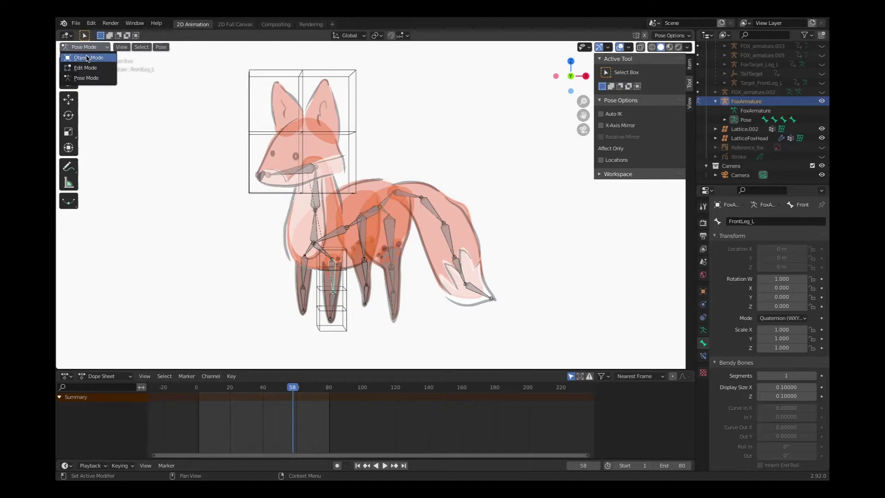
left_click(85, 57)
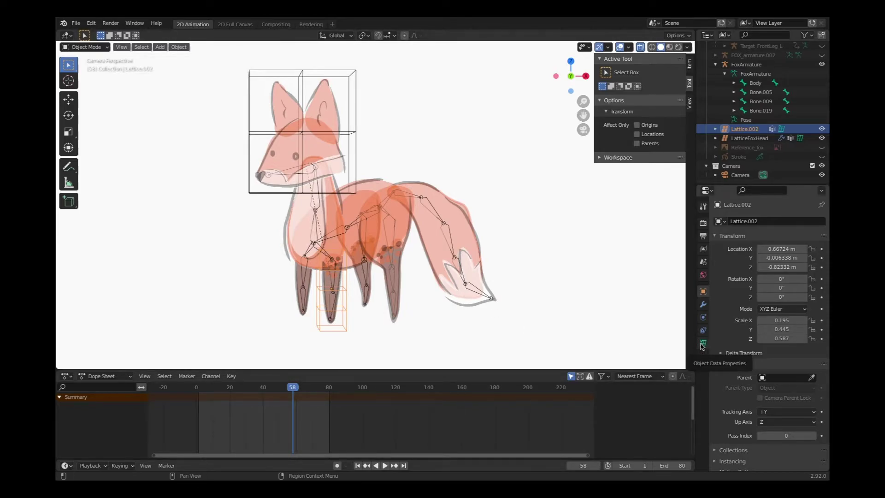
Step: Rename the lattice's vertex group Group to FrontLeg_L by pasting the bone name
left_click(703, 344)
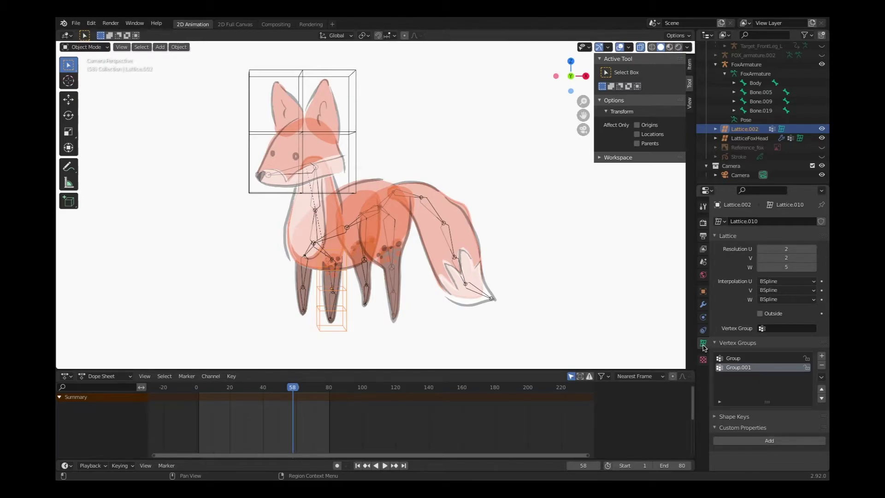
left_click(736, 359)
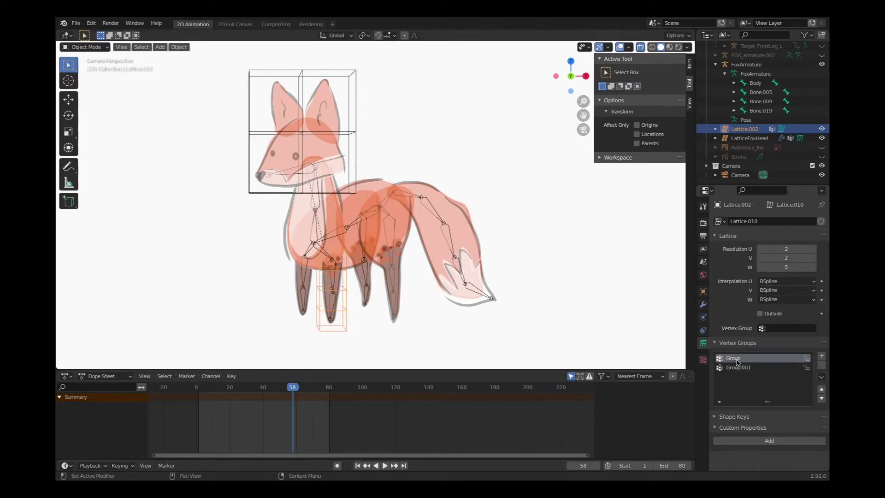
double_click(737, 359)
key("ctrl+v")
key("Return")
Step: Rename Group.001 to FrontLeg_L.001 and check both renamed groups
double_click(736, 367)
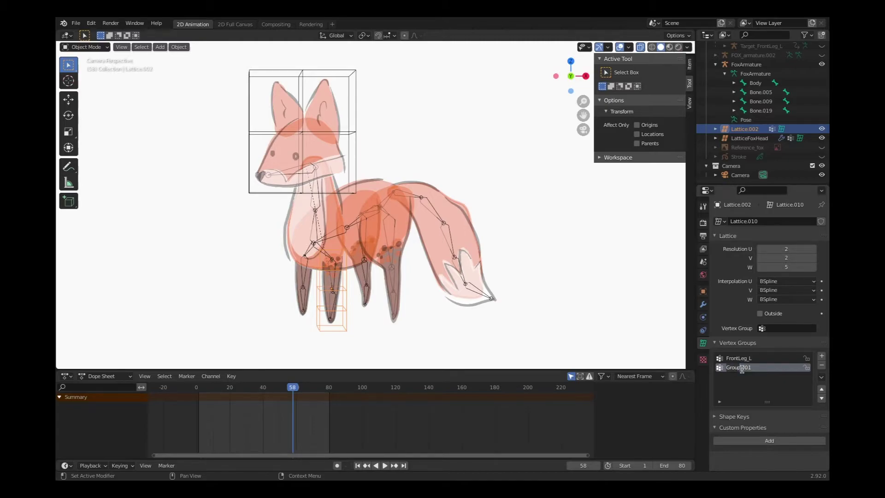
left_click(745, 367)
key("ctrl+a")
key("ctrl+v")
key("Return")
left_click(737, 360)
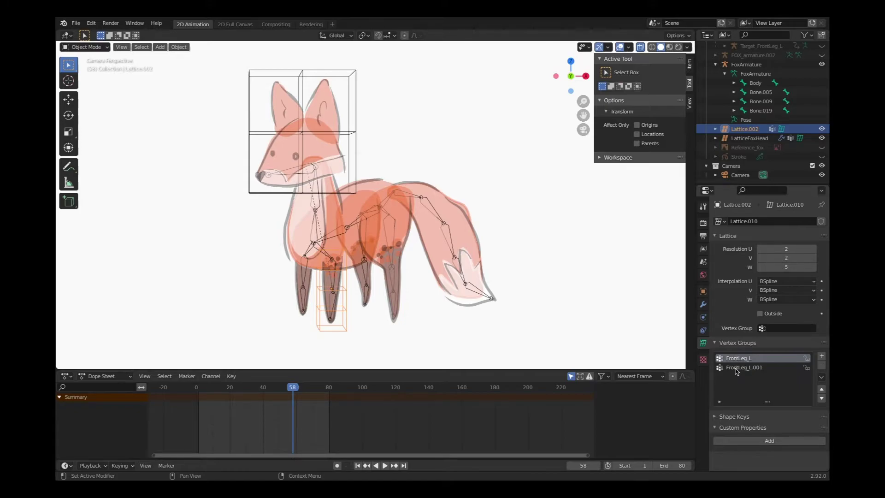
left_click(738, 369)
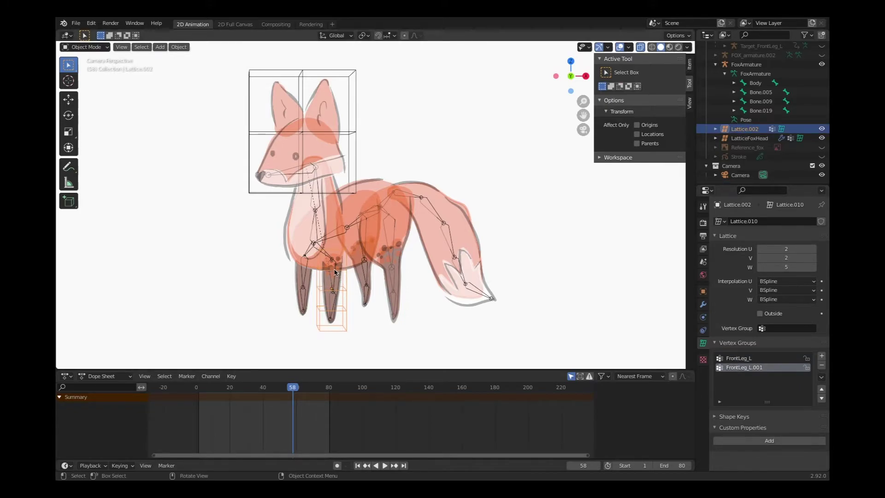
left_click(703, 305)
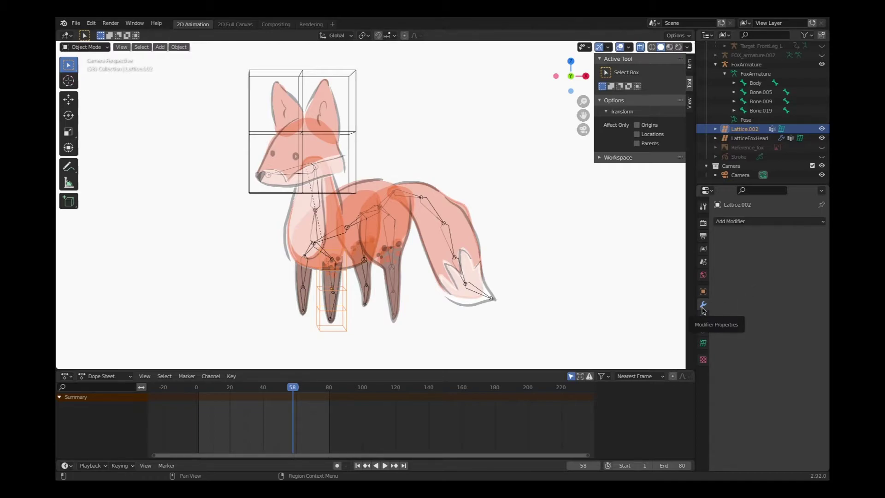
Step: Add an Armature modifier to Lattice.002 with FoxArmature as its object
left_click(757, 222)
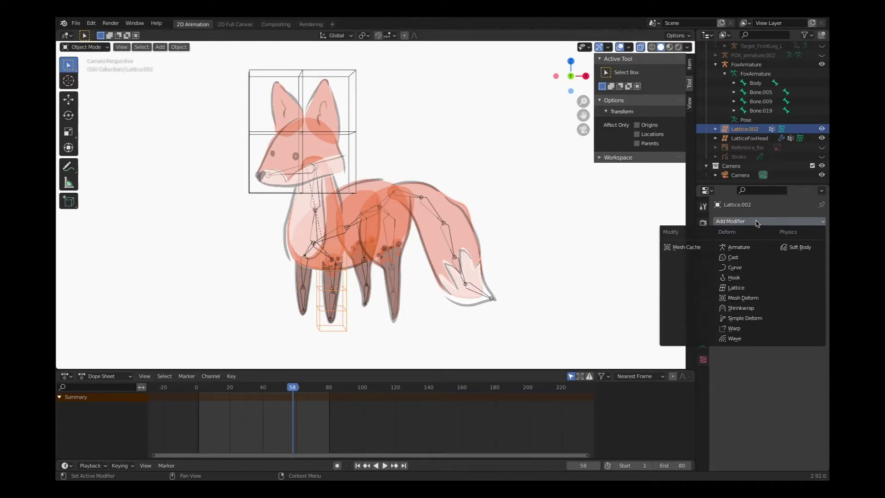
left_click(736, 248)
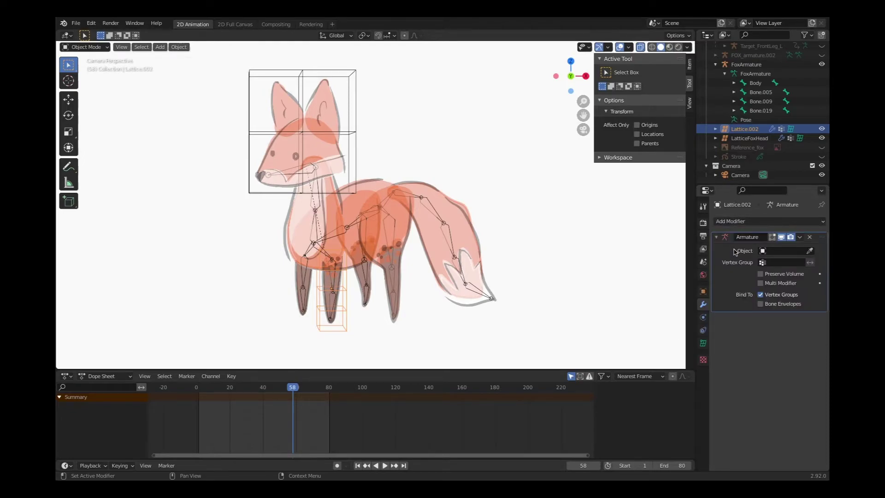
left_click(762, 251)
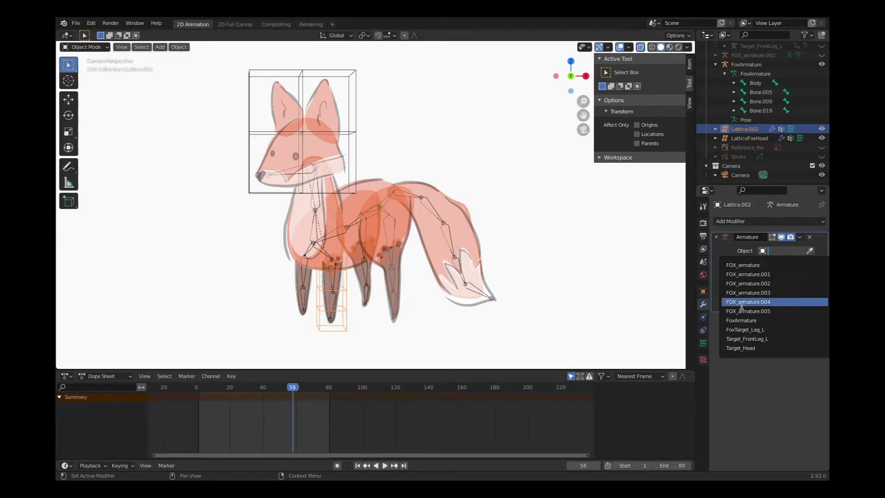
left_click(741, 320)
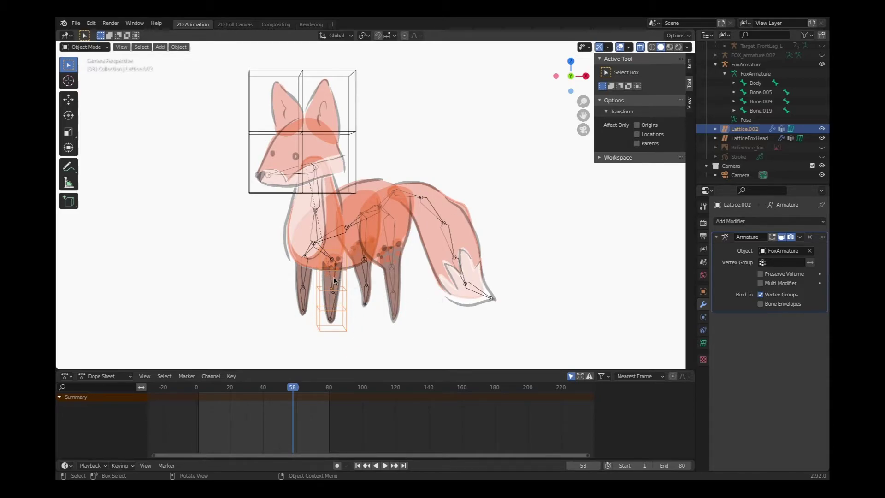
Step: Enter lattice Edit Mode and box-select the upper points around the upper leg
key("Tab")
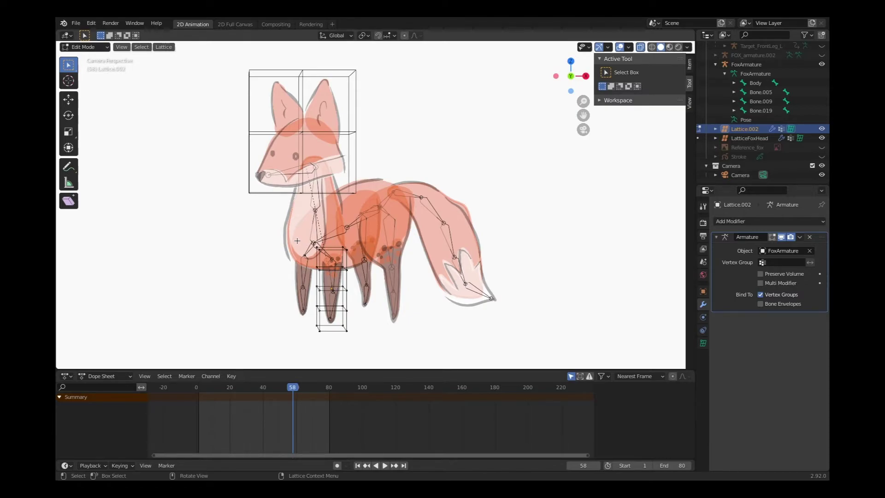
key("b")
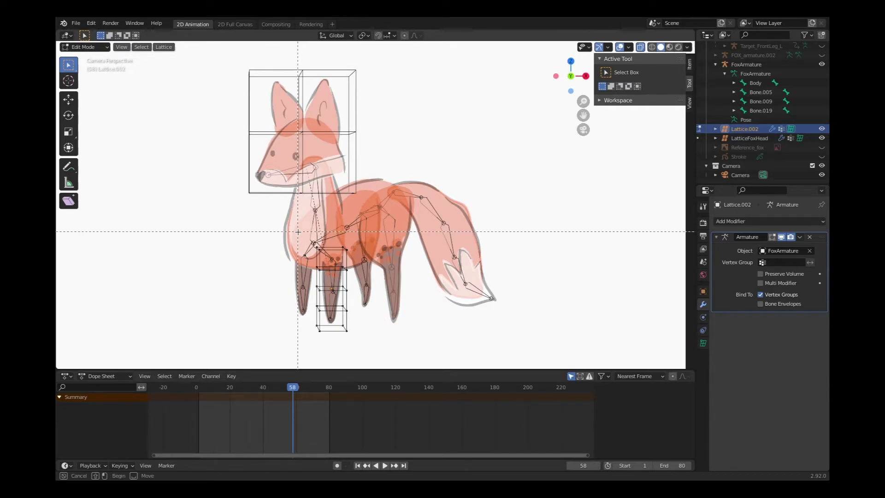
left_click_drag(297, 232, 362, 284)
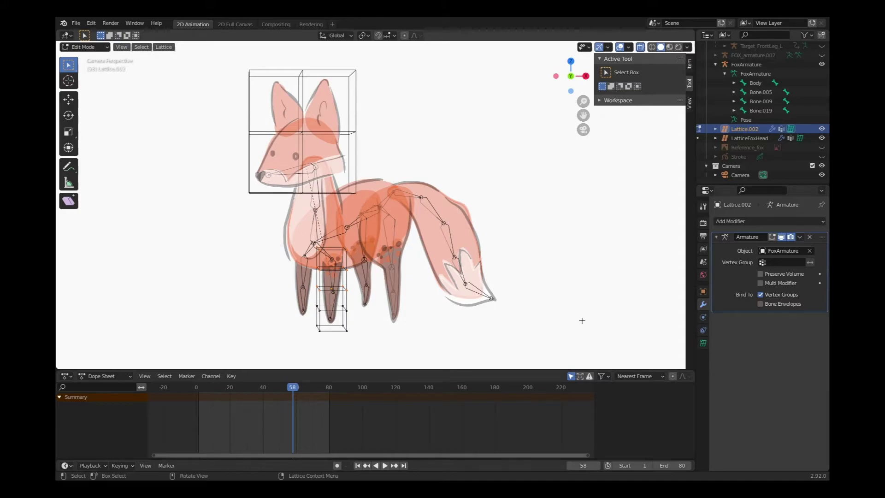
Step: Assign the selected upper lattice points to the FrontLeg_L vertex group
left_click(703, 344)
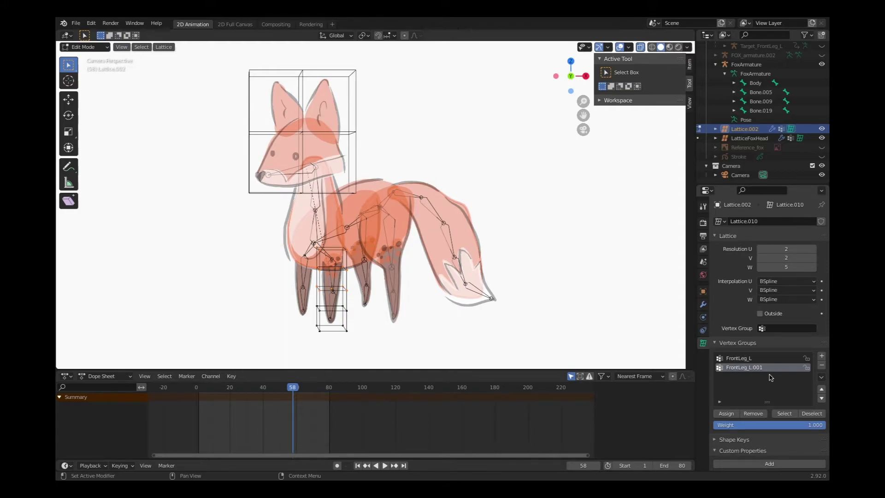
left_click(743, 359)
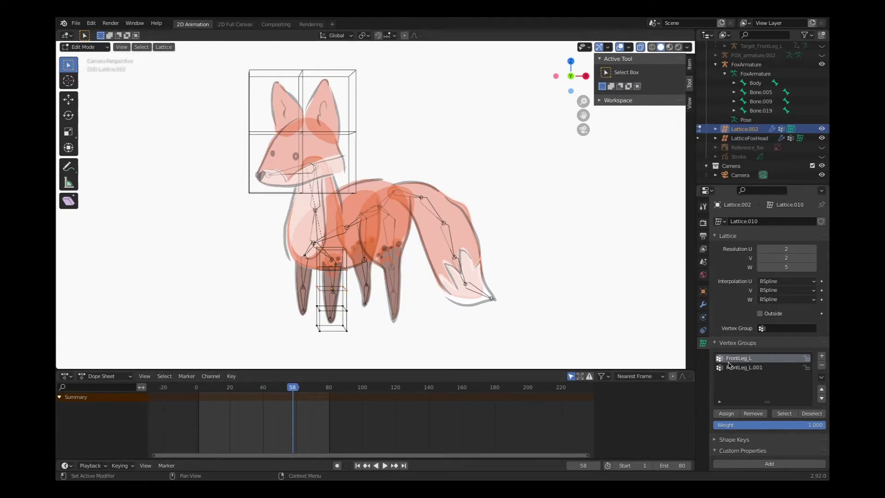
left_click(726, 414)
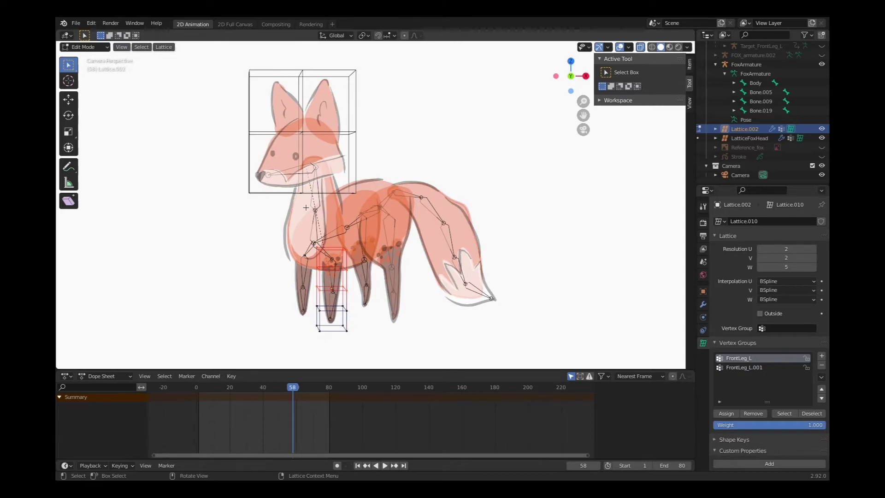
Step: Assign the lower cell's points to FrontLeg_L.001 and return to Object Mode
left_click(142, 47)
left_click(153, 76)
left_click(748, 367)
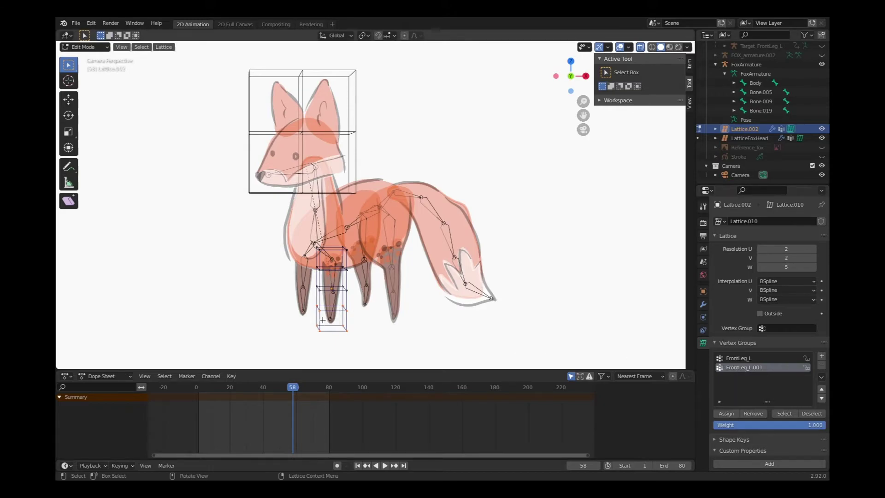
left_click(730, 414)
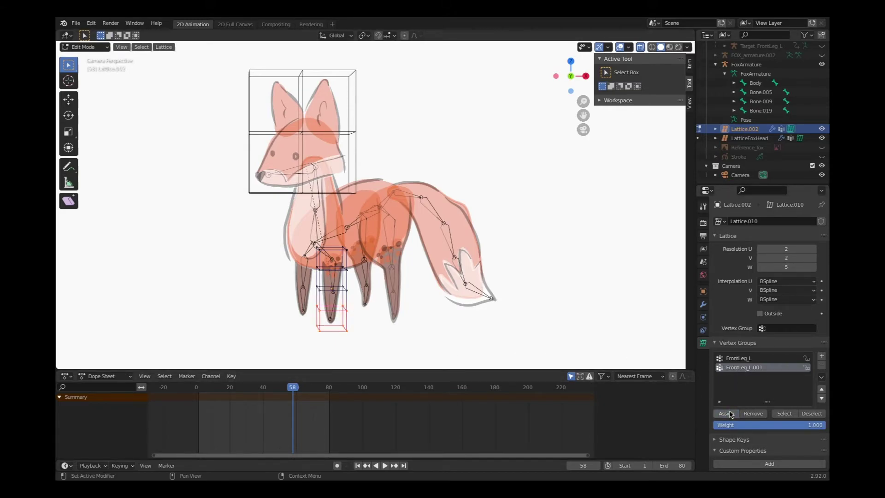
key("Tab")
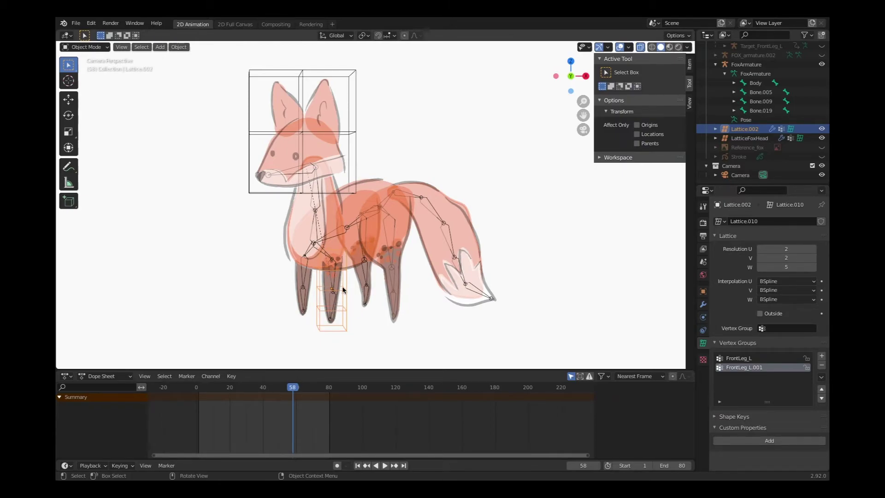
Step: Add a Lattice modifier to Fox_leg_frontLeft using the Lattice_FrontLeg_L object
left_click(324, 303)
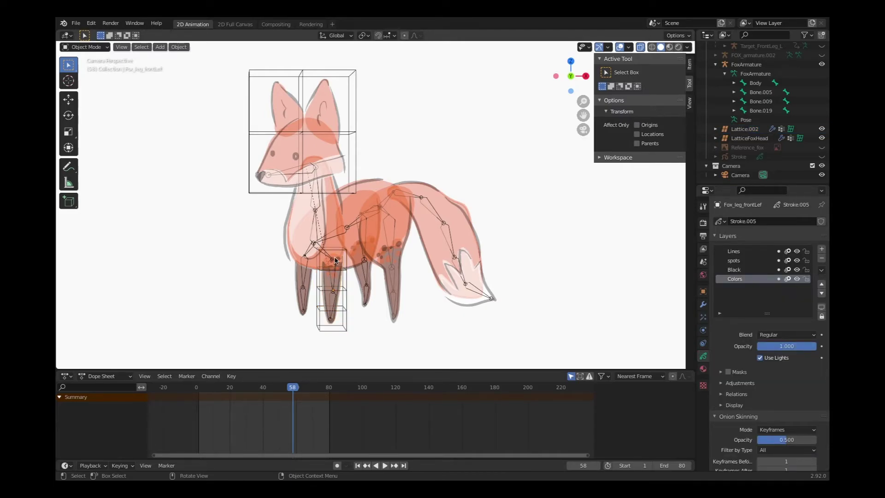
left_click(703, 305)
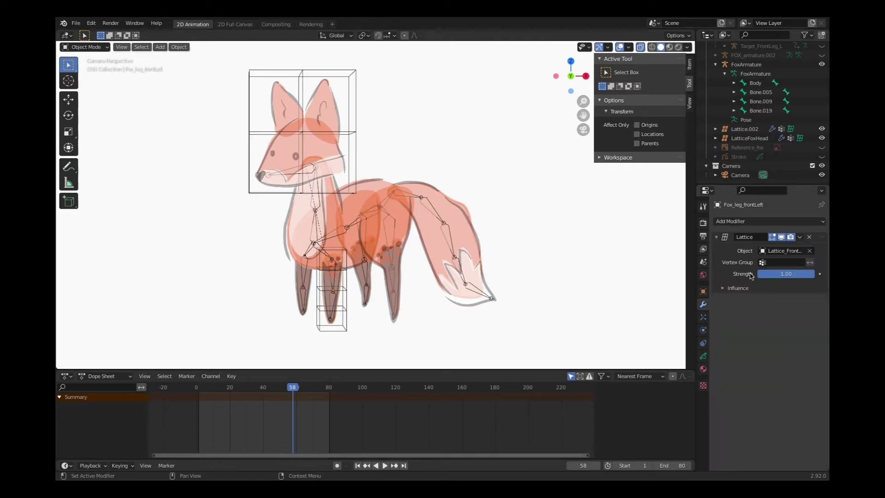
left_click(747, 223)
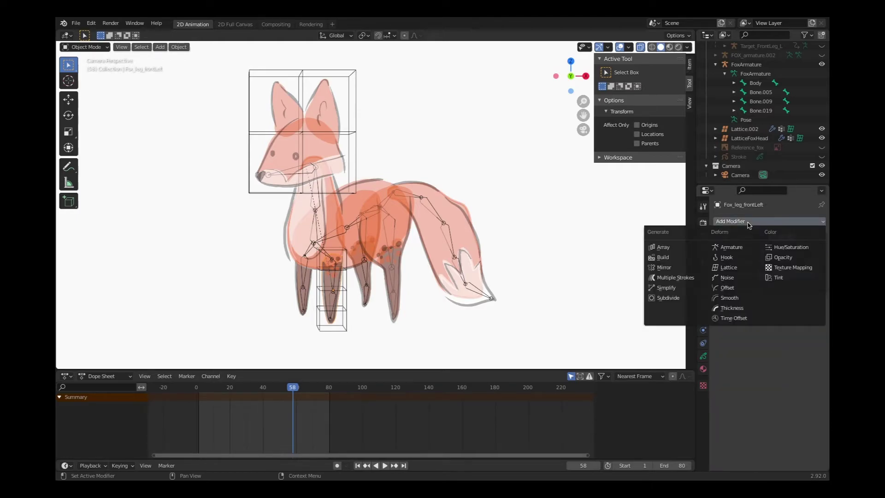
left_click(727, 270)
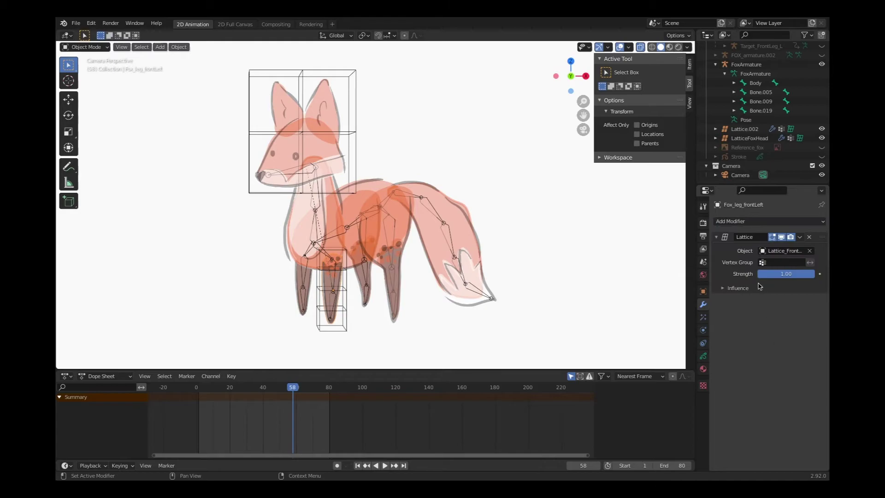
left_click(764, 251)
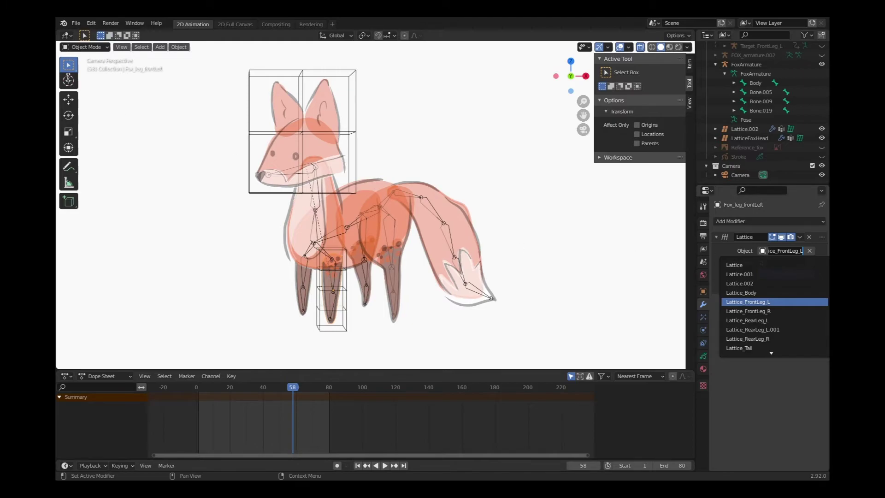
key("Return")
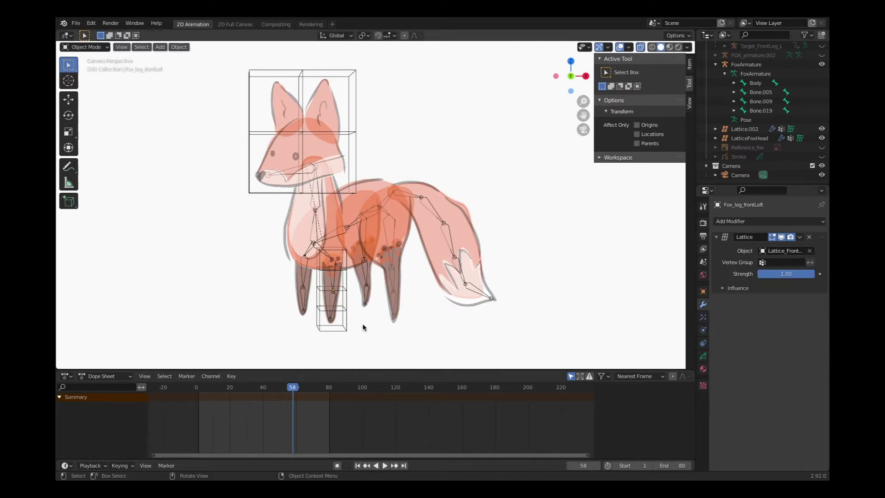
Step: Rename Lattice.002 to Lattice_FrontLeg_L.001 and set it as the leg's Lattice modifier object
left_click(343, 332)
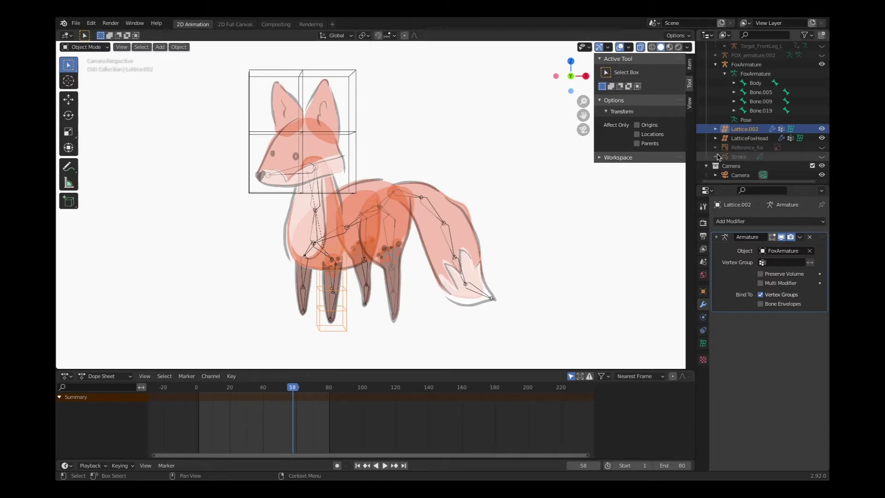
double_click(755, 128)
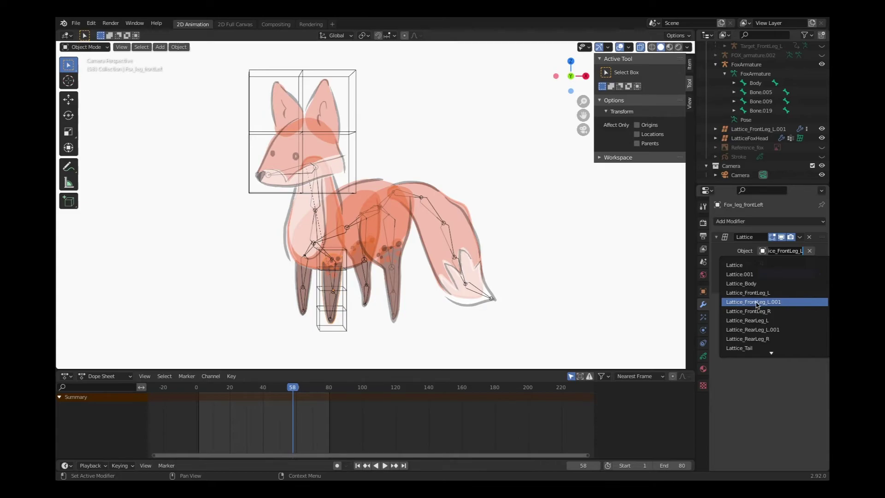
left_click(756, 302)
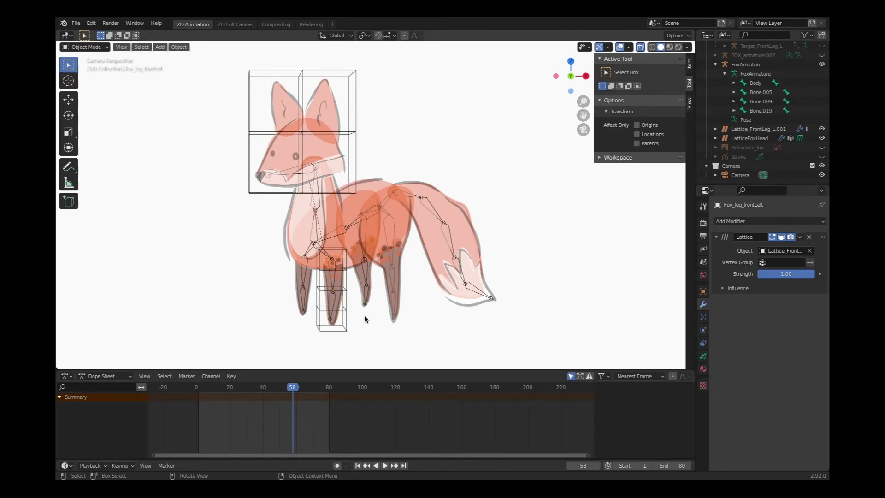
left_click(316, 236)
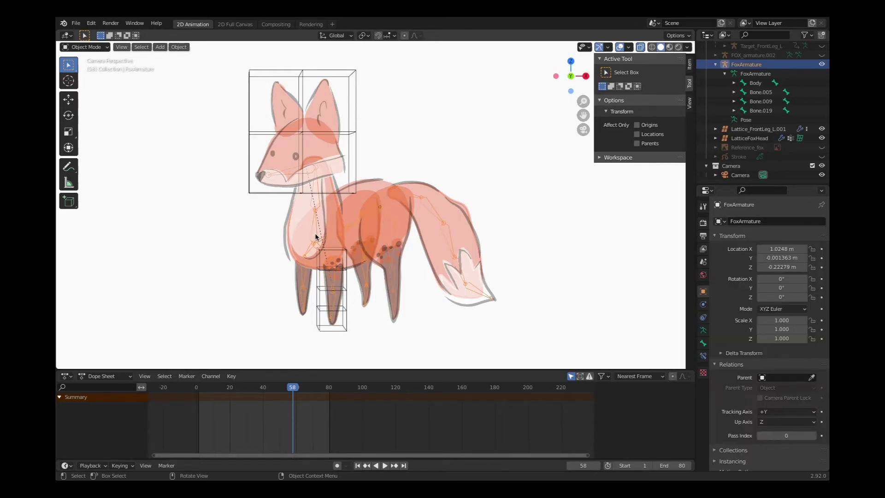
Step: Put FoxArmature into Pose Mode and trial-rotate the lower front-leg bone, then revert it
left_click(94, 49)
left_click(91, 79)
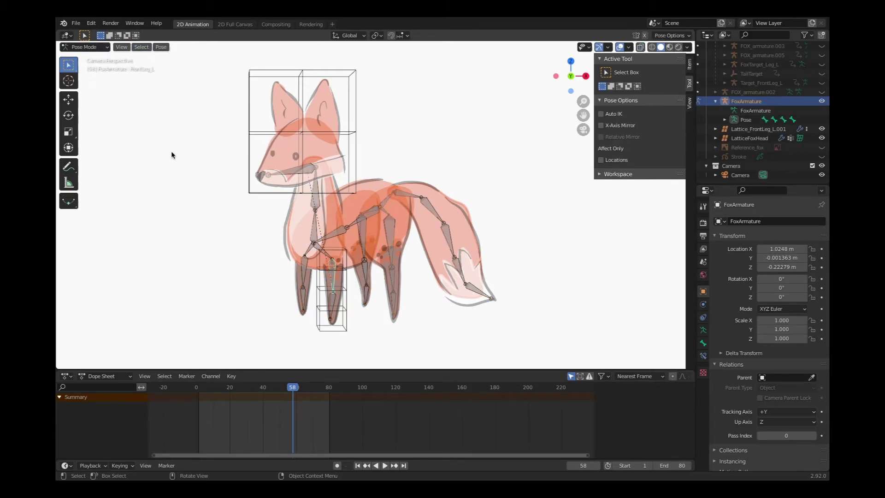
left_click(332, 308)
key("r")
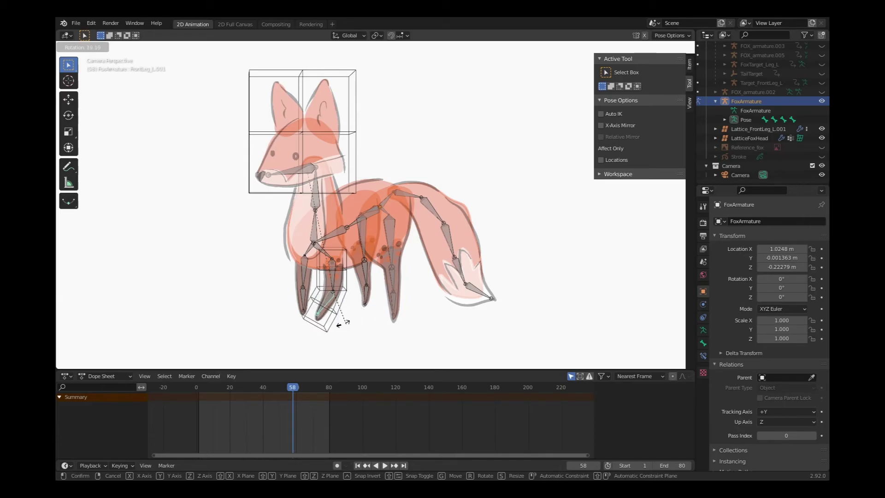
right_click(362, 323)
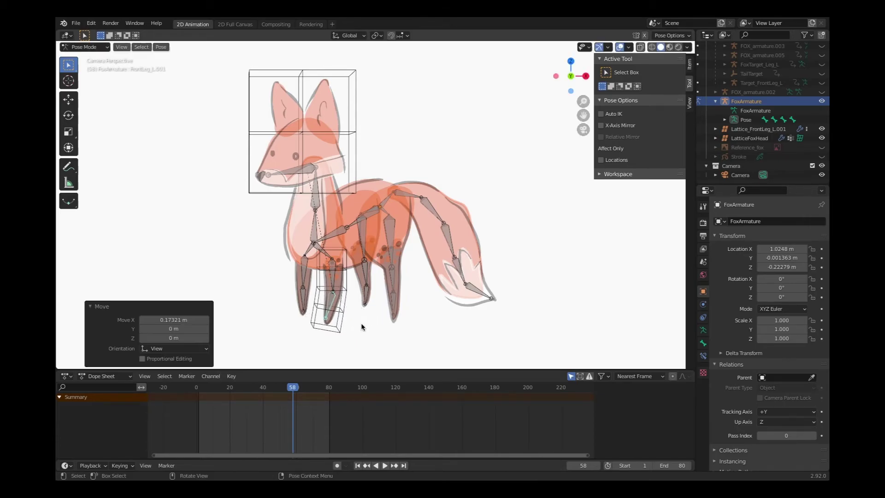
key("ctrl+z")
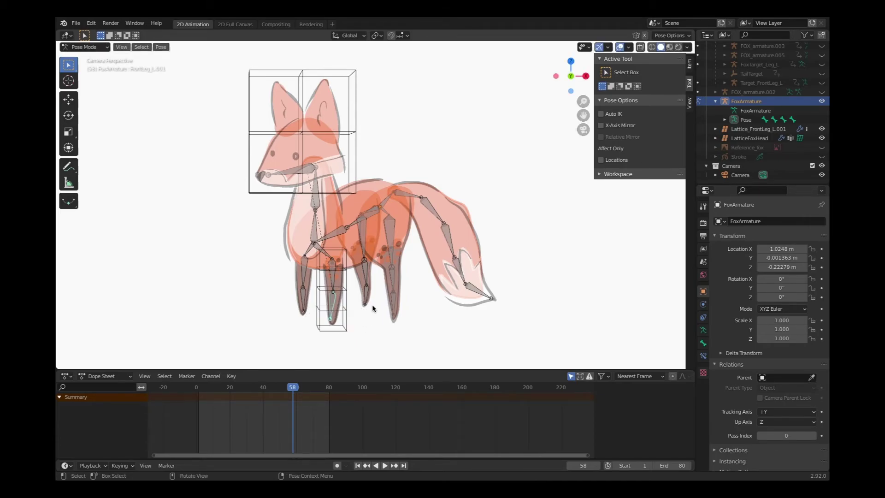
Step: Bend the upper front-leg bone FrontLeg_L by rotating it, then undo to straighten the leg
left_click(335, 280)
key("r")
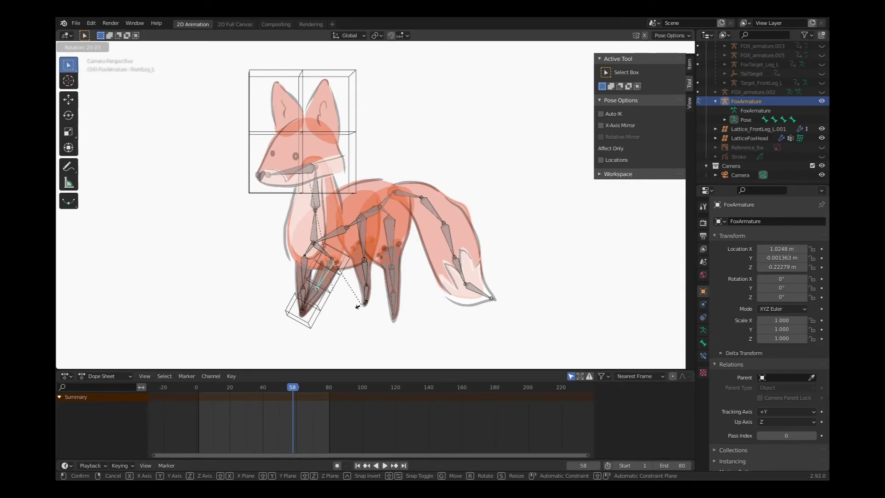
left_click(405, 288)
key("ctrl+z")
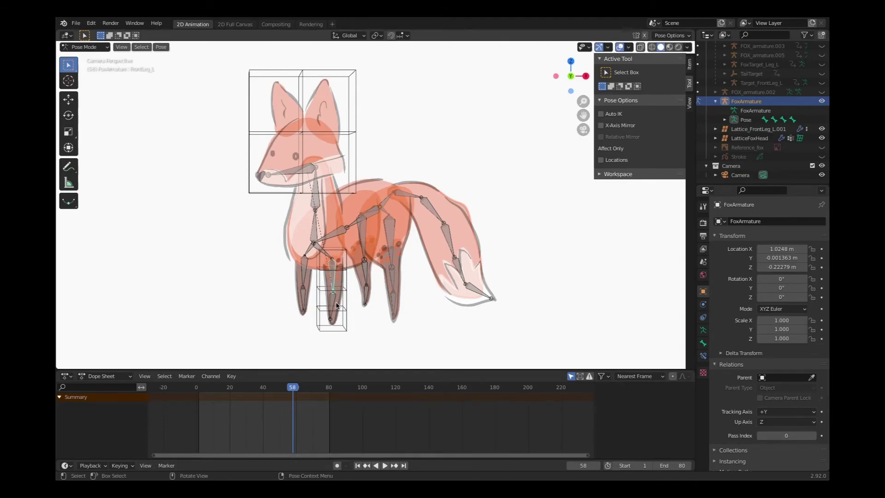
Step: Trial-move the lower front-leg bone, undo it, and select the upper front-leg bone
left_click(335, 305)
key("r")
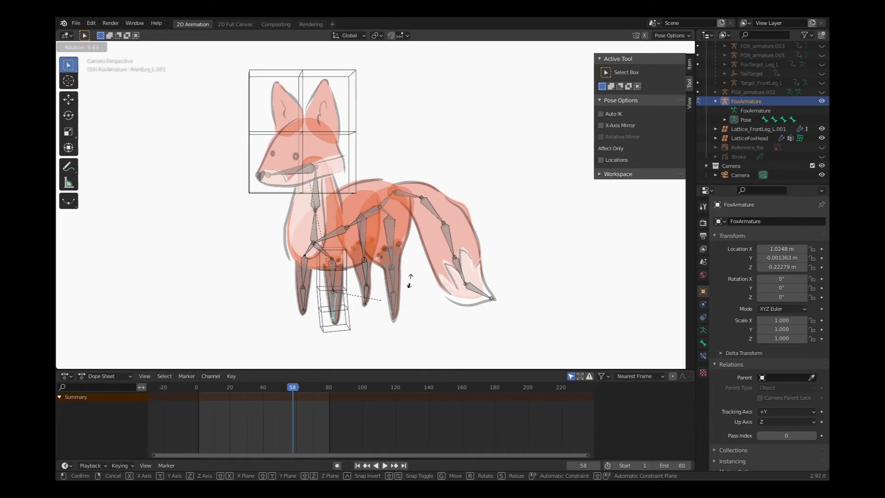
key("g")
left_click(388, 316)
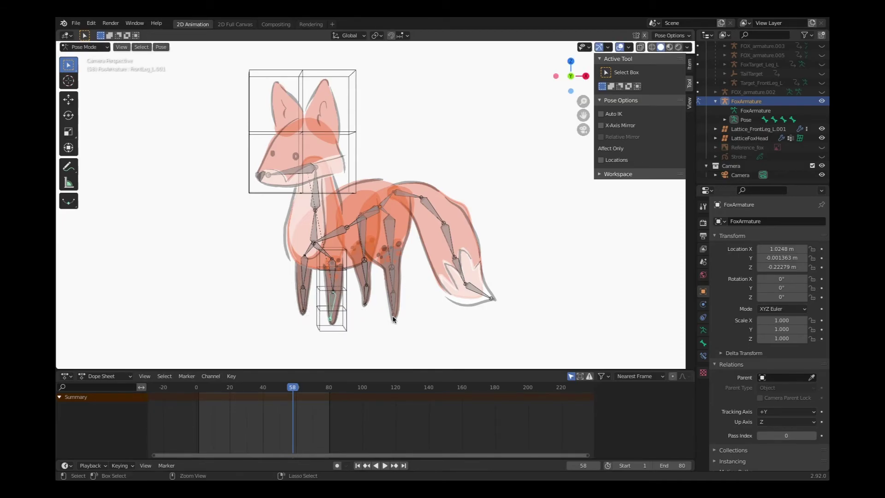
key("ctrl+z")
left_click(335, 276)
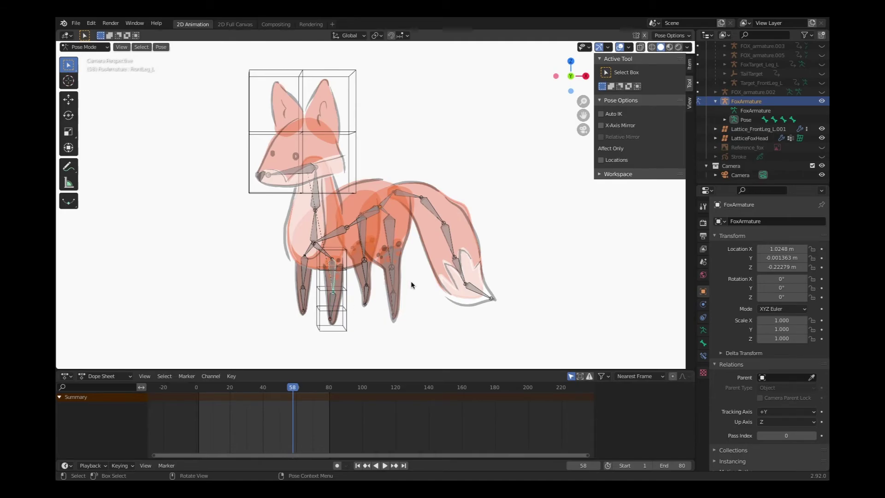
Step: Try rotating the leftmost leg's lower bone, then cancel the rotation
scroll(412, 285, "up", 1)
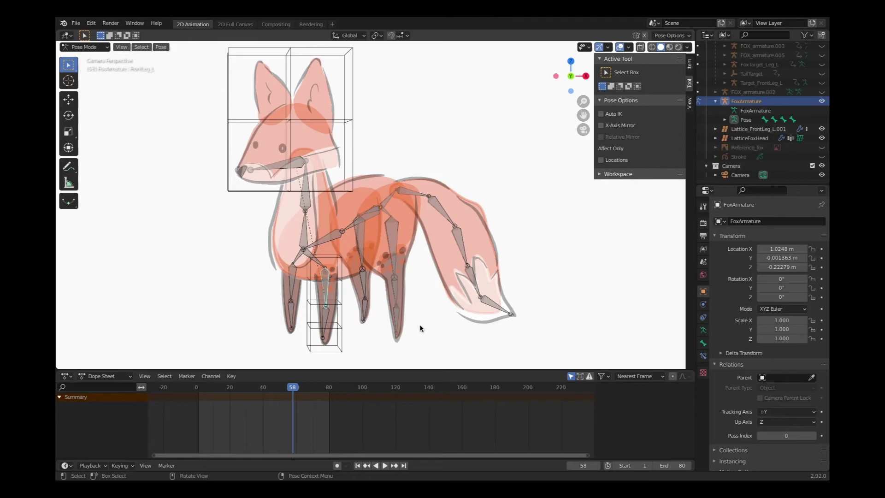
left_click(328, 323)
left_click(359, 331)
left_click(293, 312)
key("r")
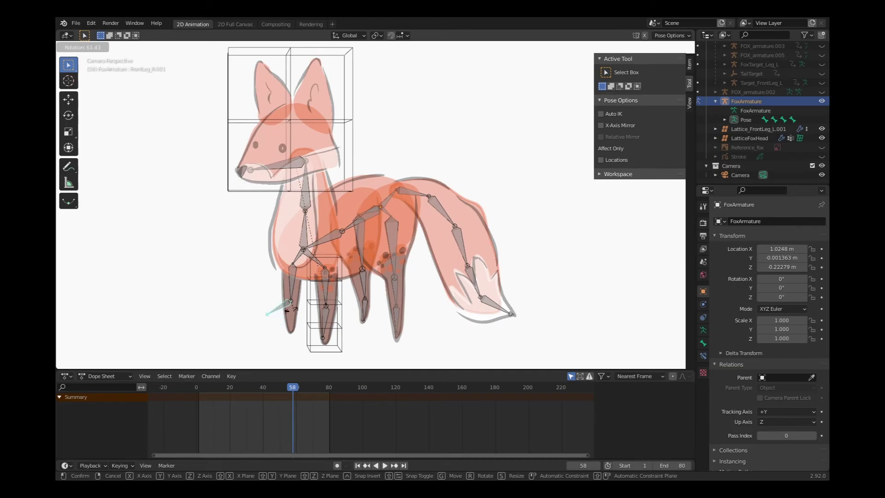
key("Escape")
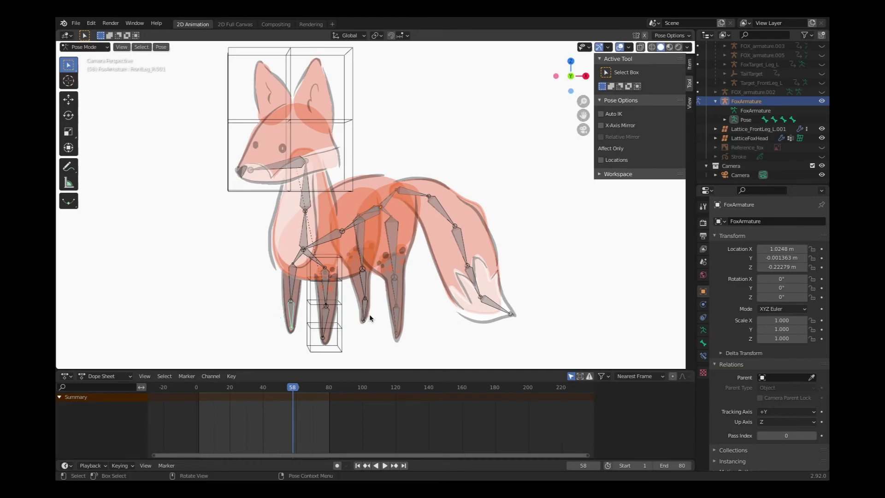
Step: Move lower bone FrontLeg_L.001 outward with its lattice, then undo to restore the straight leg
left_click(295, 289)
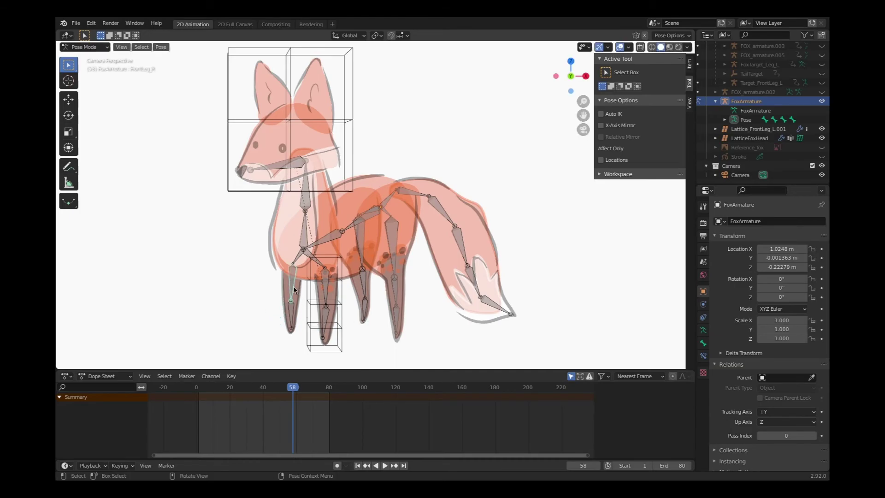
left_click(324, 335)
key("g")
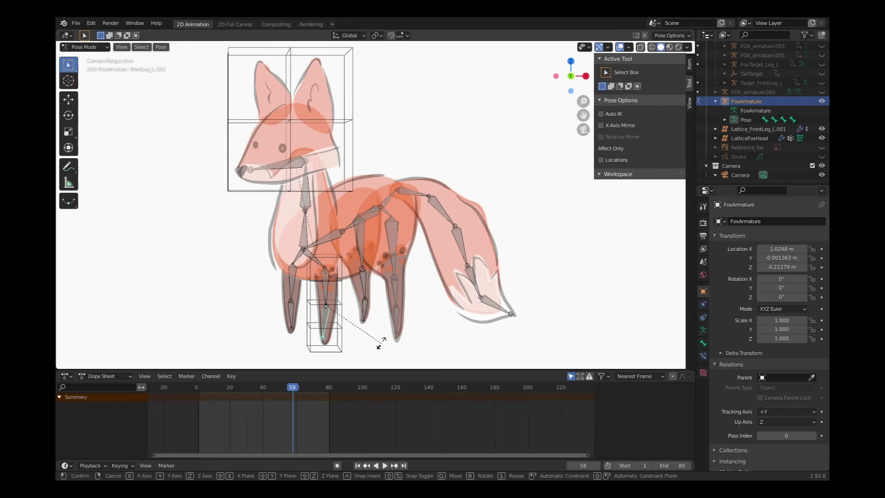
left_click(353, 349)
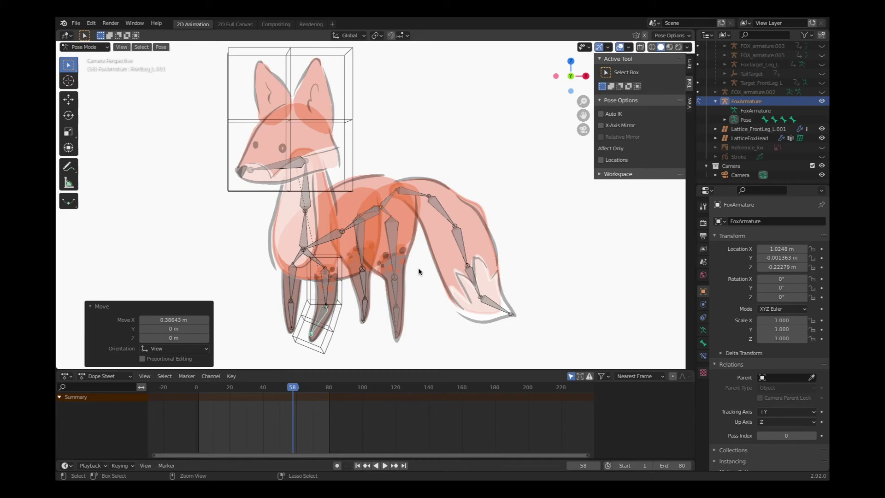
key("ctrl+z")
key("ctrl+z")
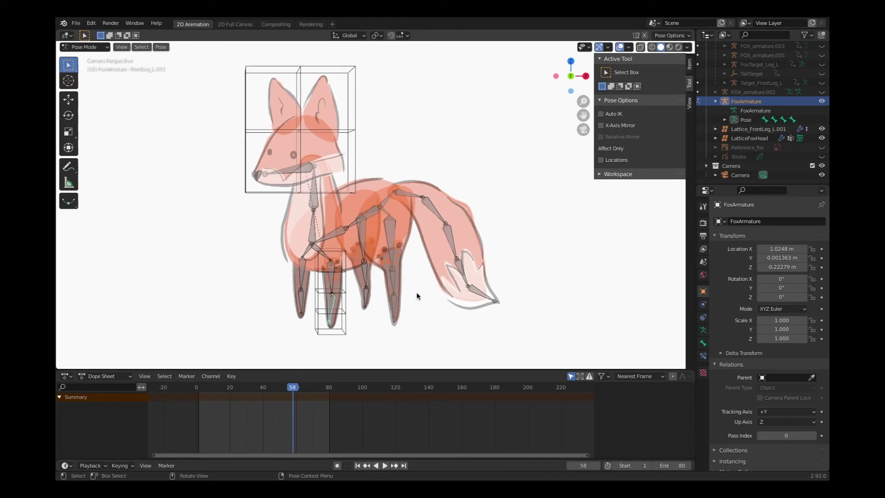